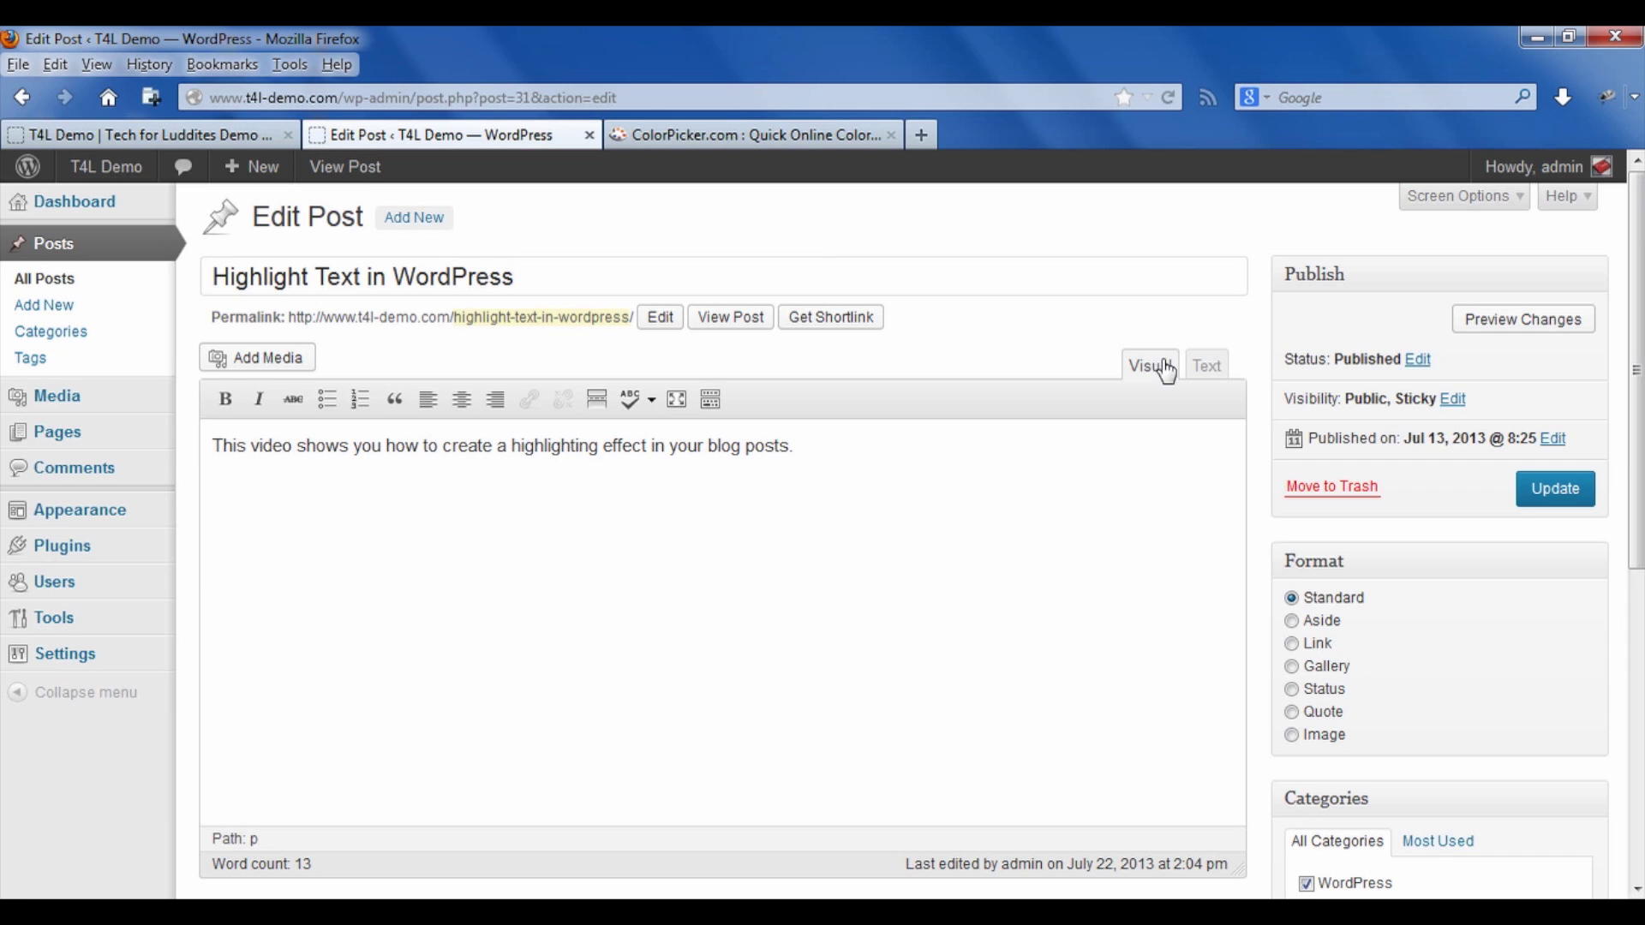
Switch the editor to the Text view and select the phrase 'highlighting effect'.
left_click(1209, 377)
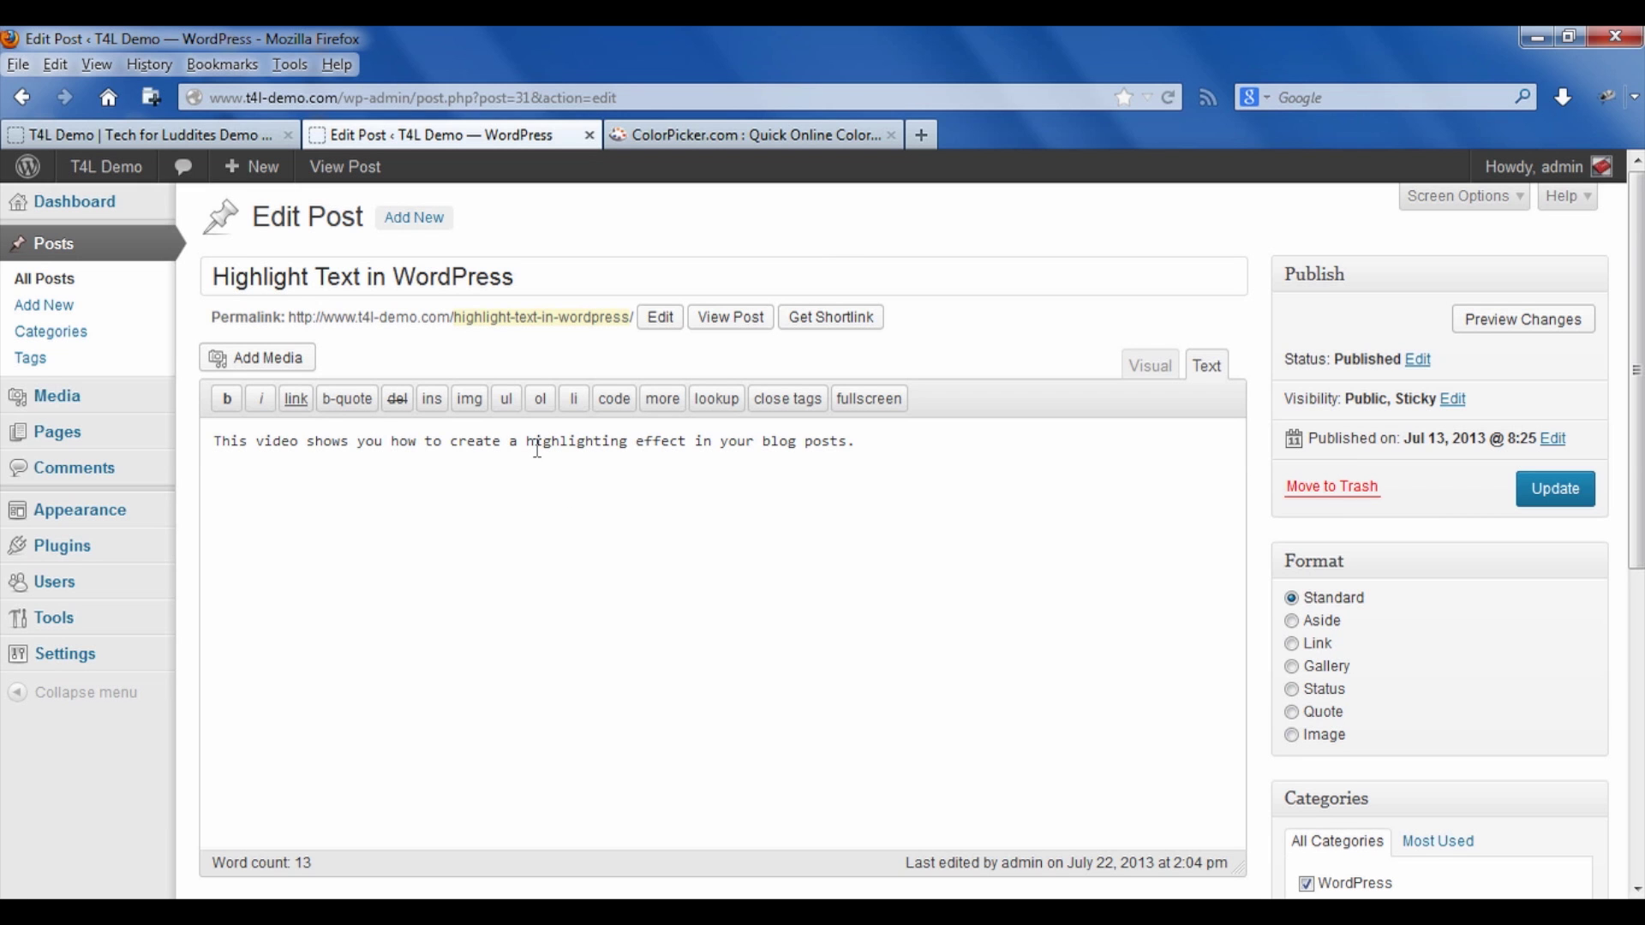
left_click_drag(527, 444, 699, 463)
Insert the opening tag <span style="background-color: yellow;"> before 'highlighting'.
type("<")
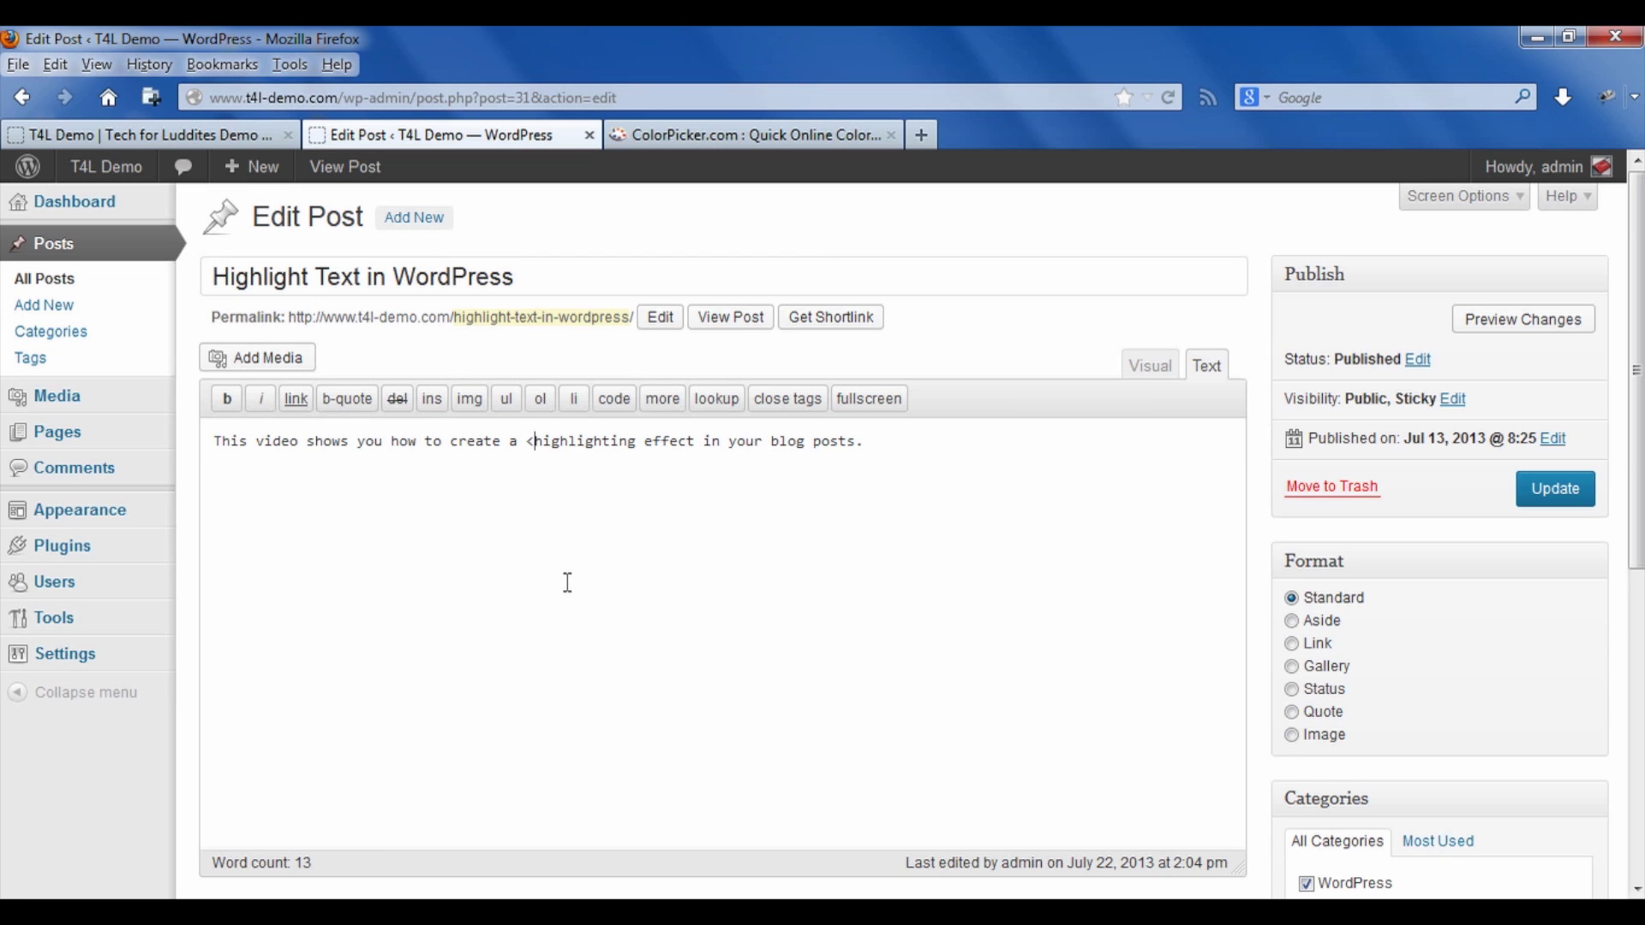
type("span")
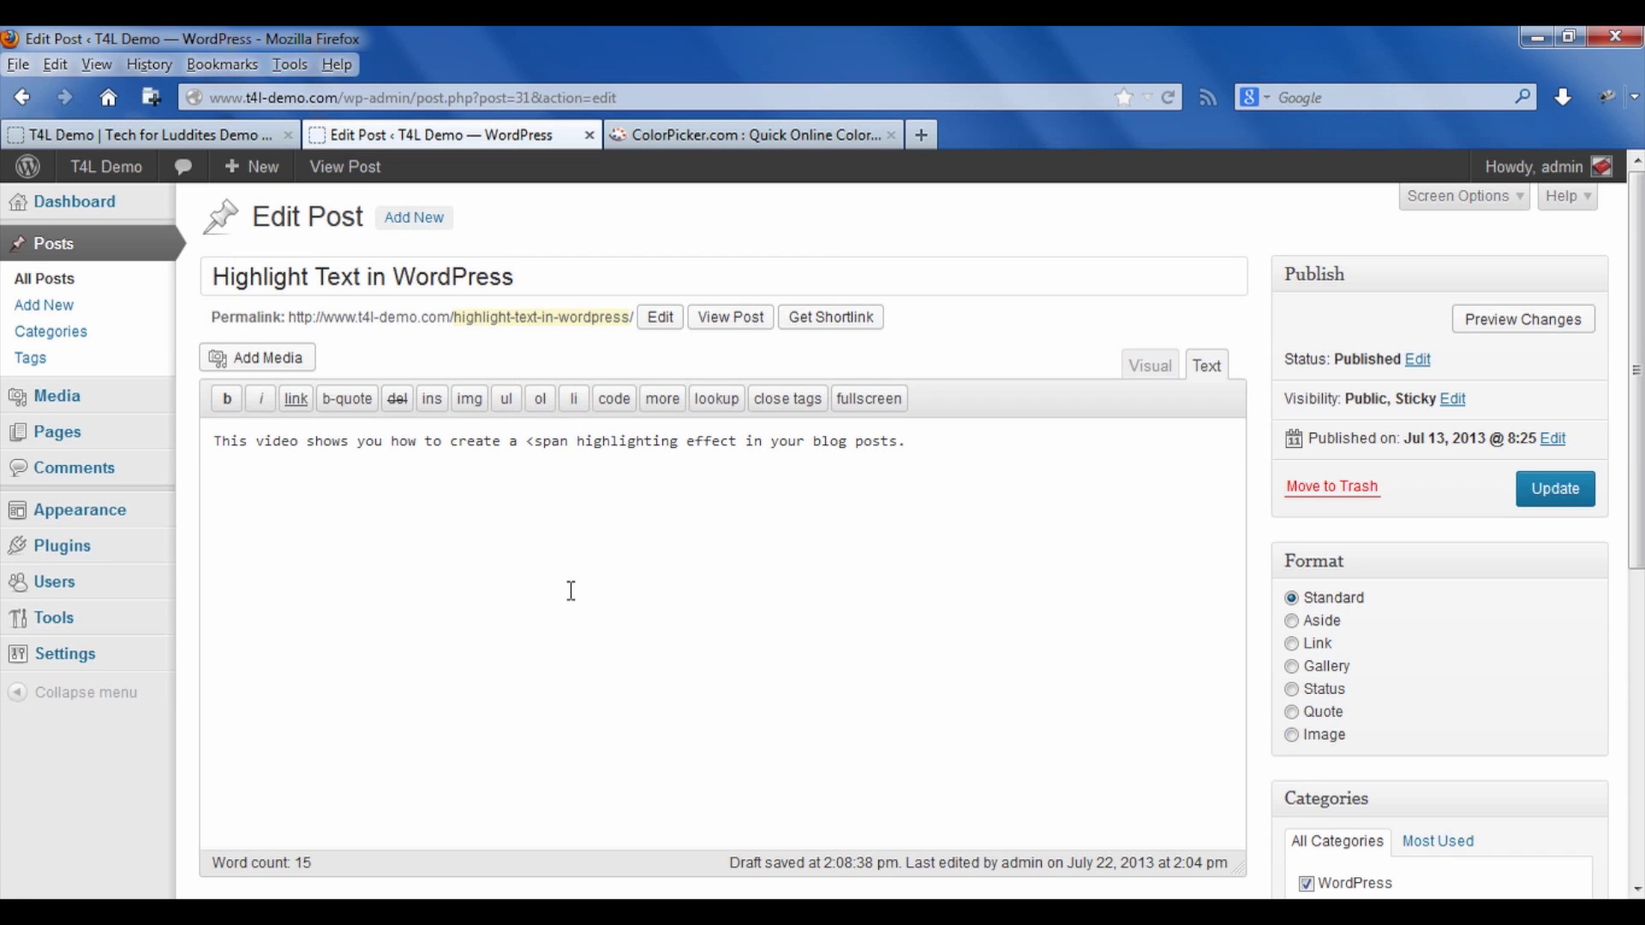
type("style")
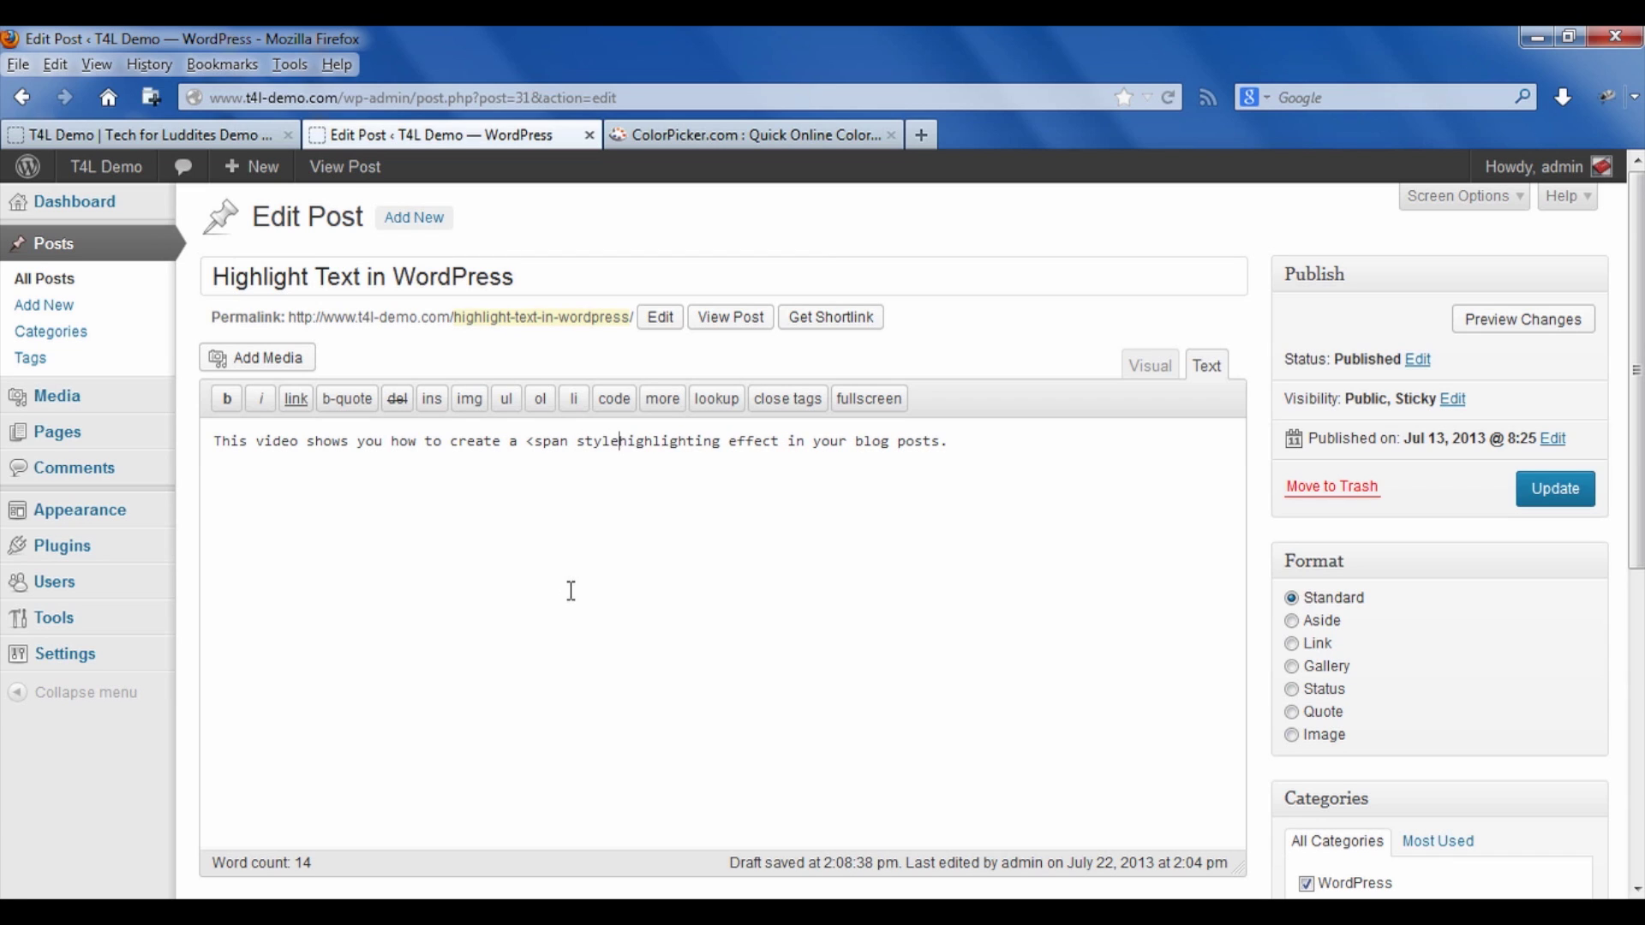
key("BackSpace")
type("=\"ba")
type("ckground-col")
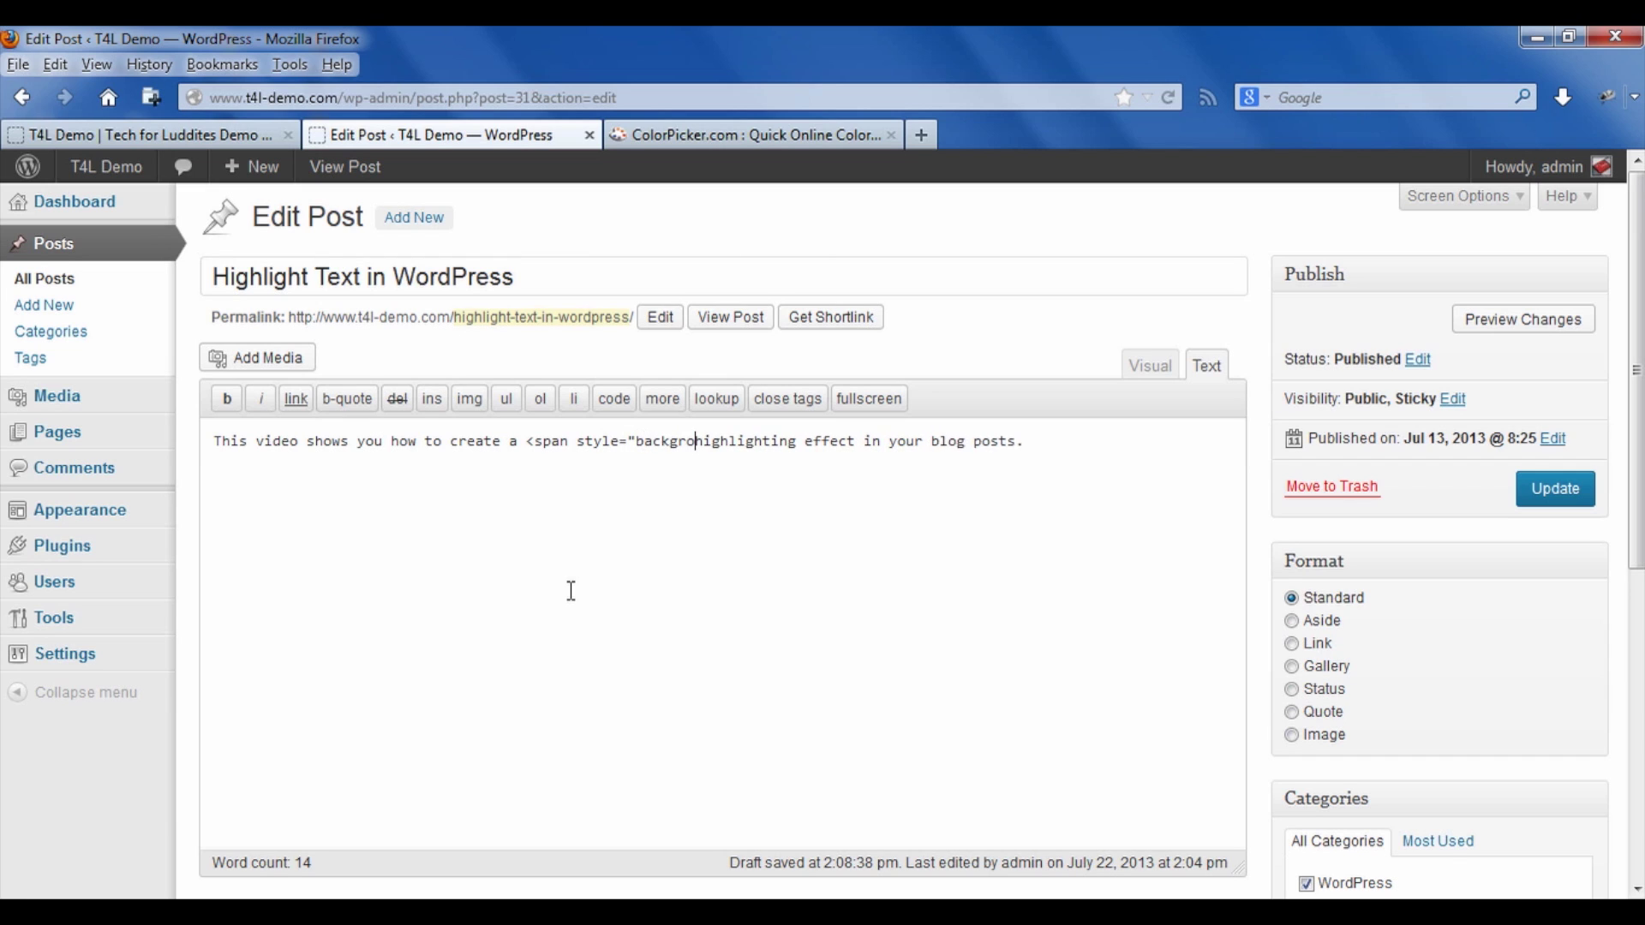
type("or:")
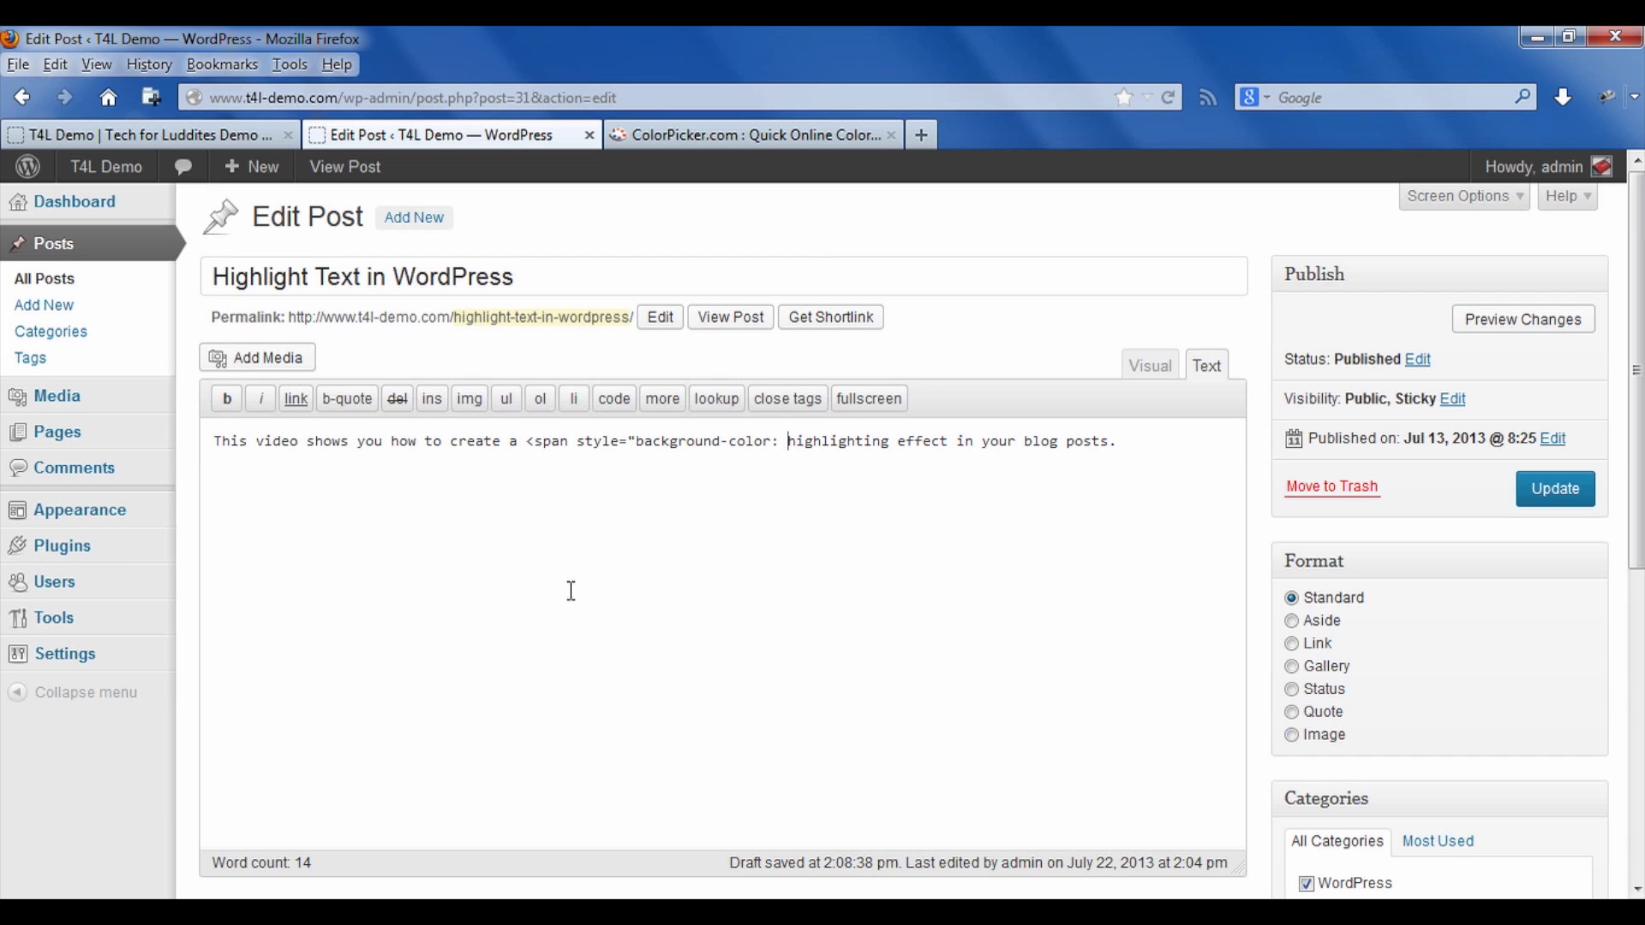
type(" yeloow;")
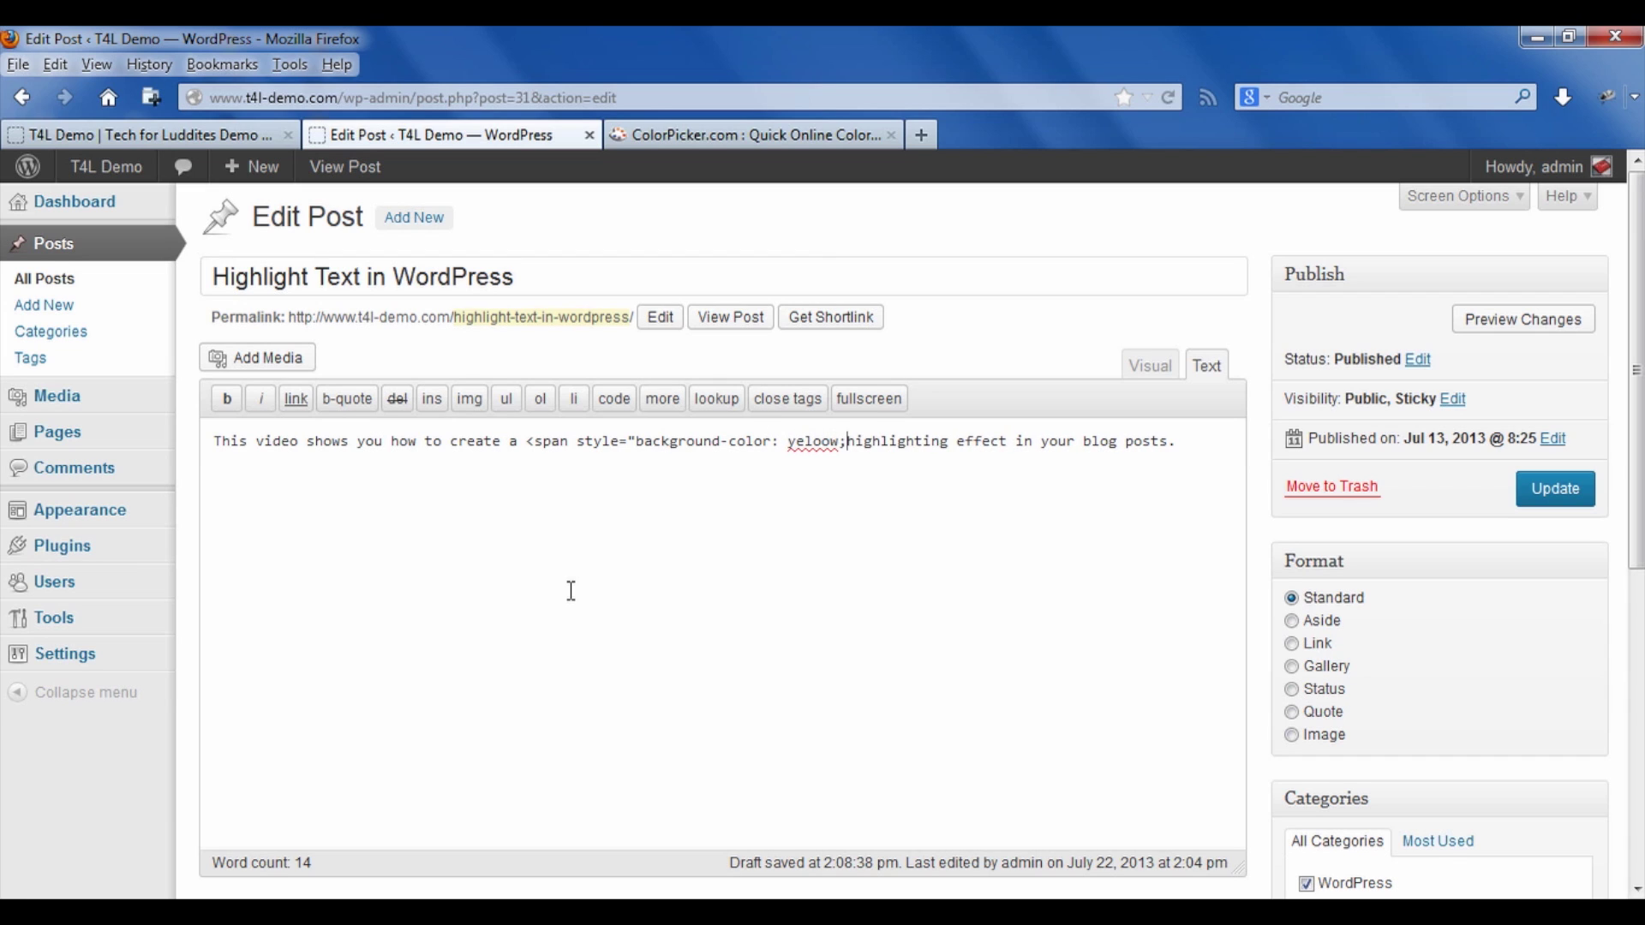
key("BackSpace")
key("BackSpace")
key("BackSpace")
key("BackSpace")
type("low;")
type("\">")
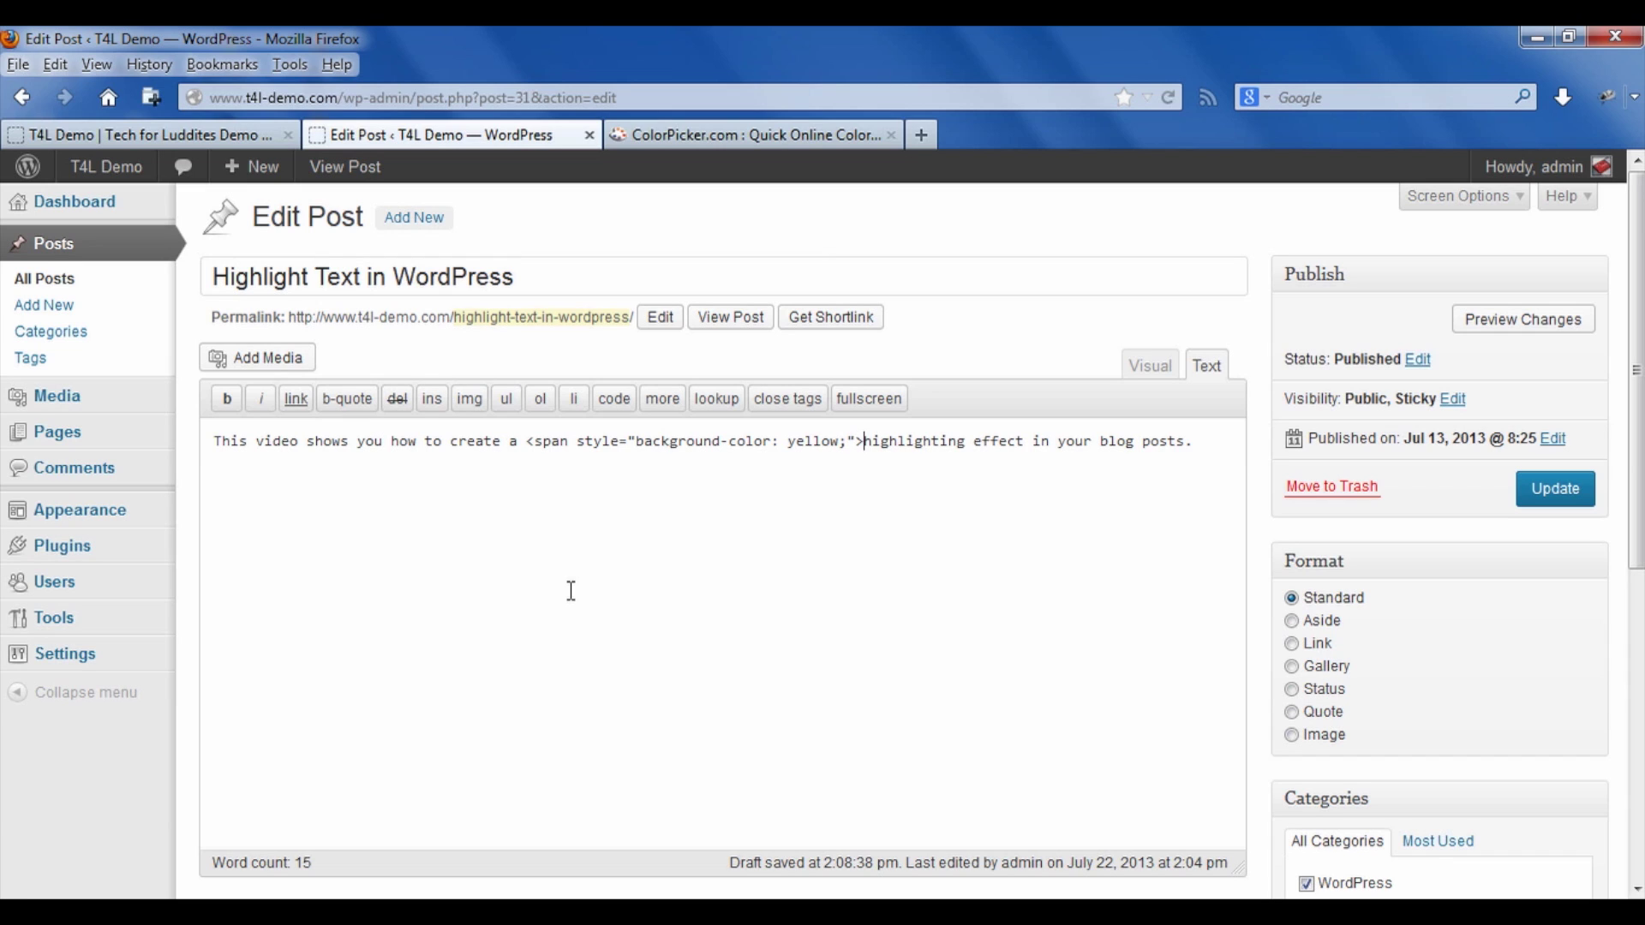
Close the span with </span> after 'effect' and preview the post.
left_click(1038, 454)
type("</span")
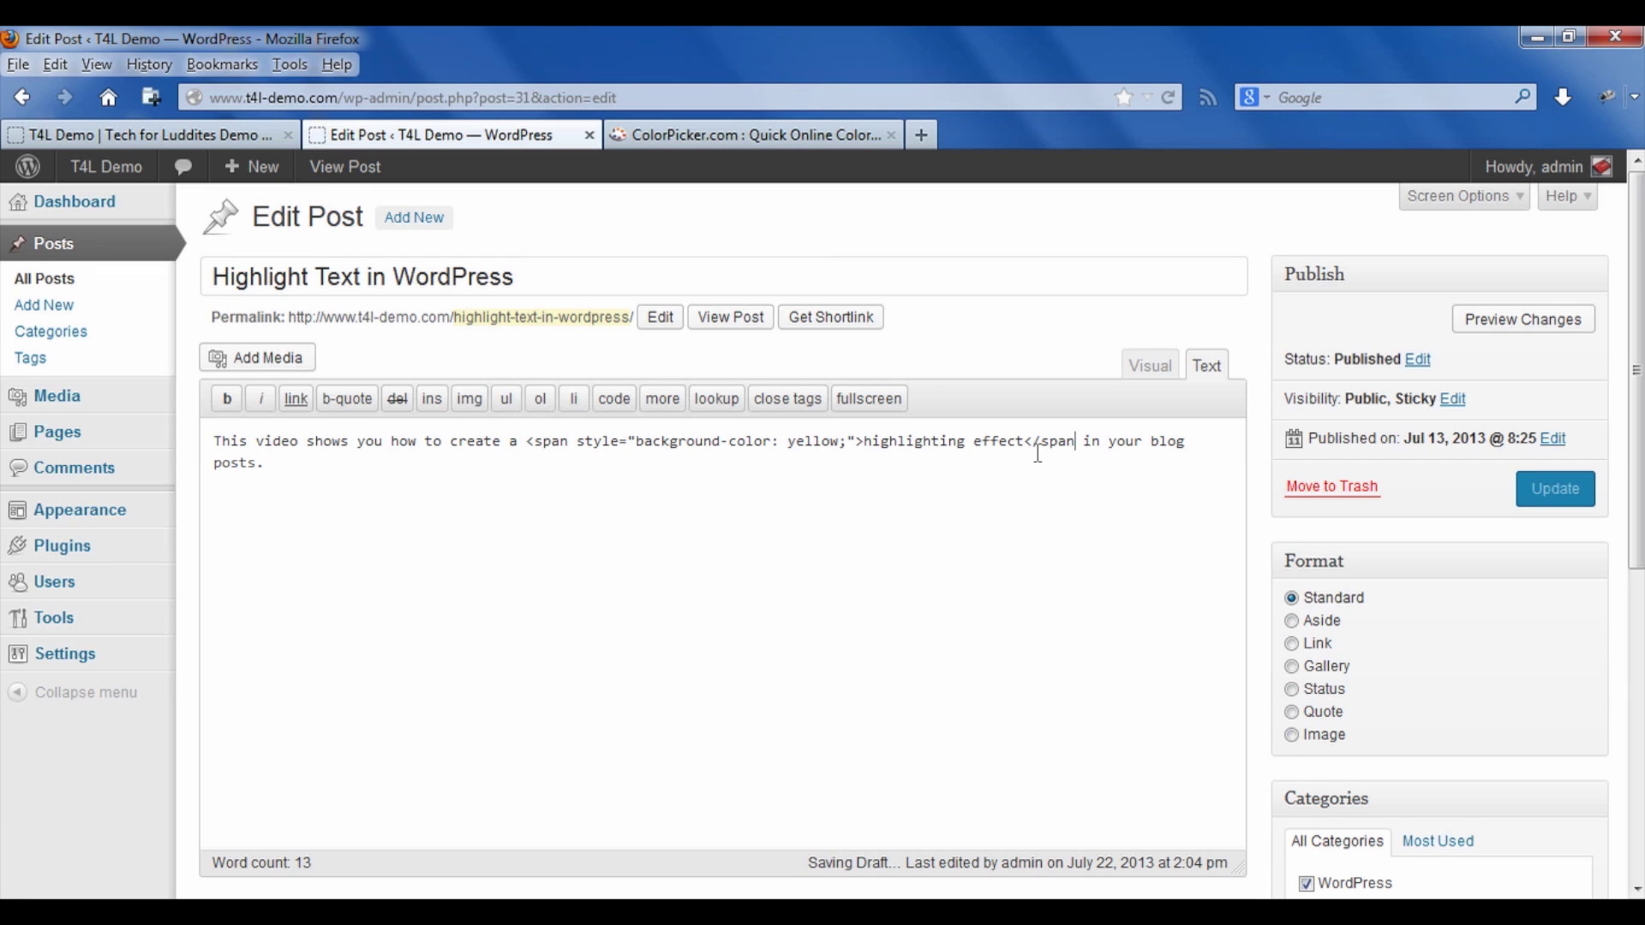
type(">")
left_click(1508, 335)
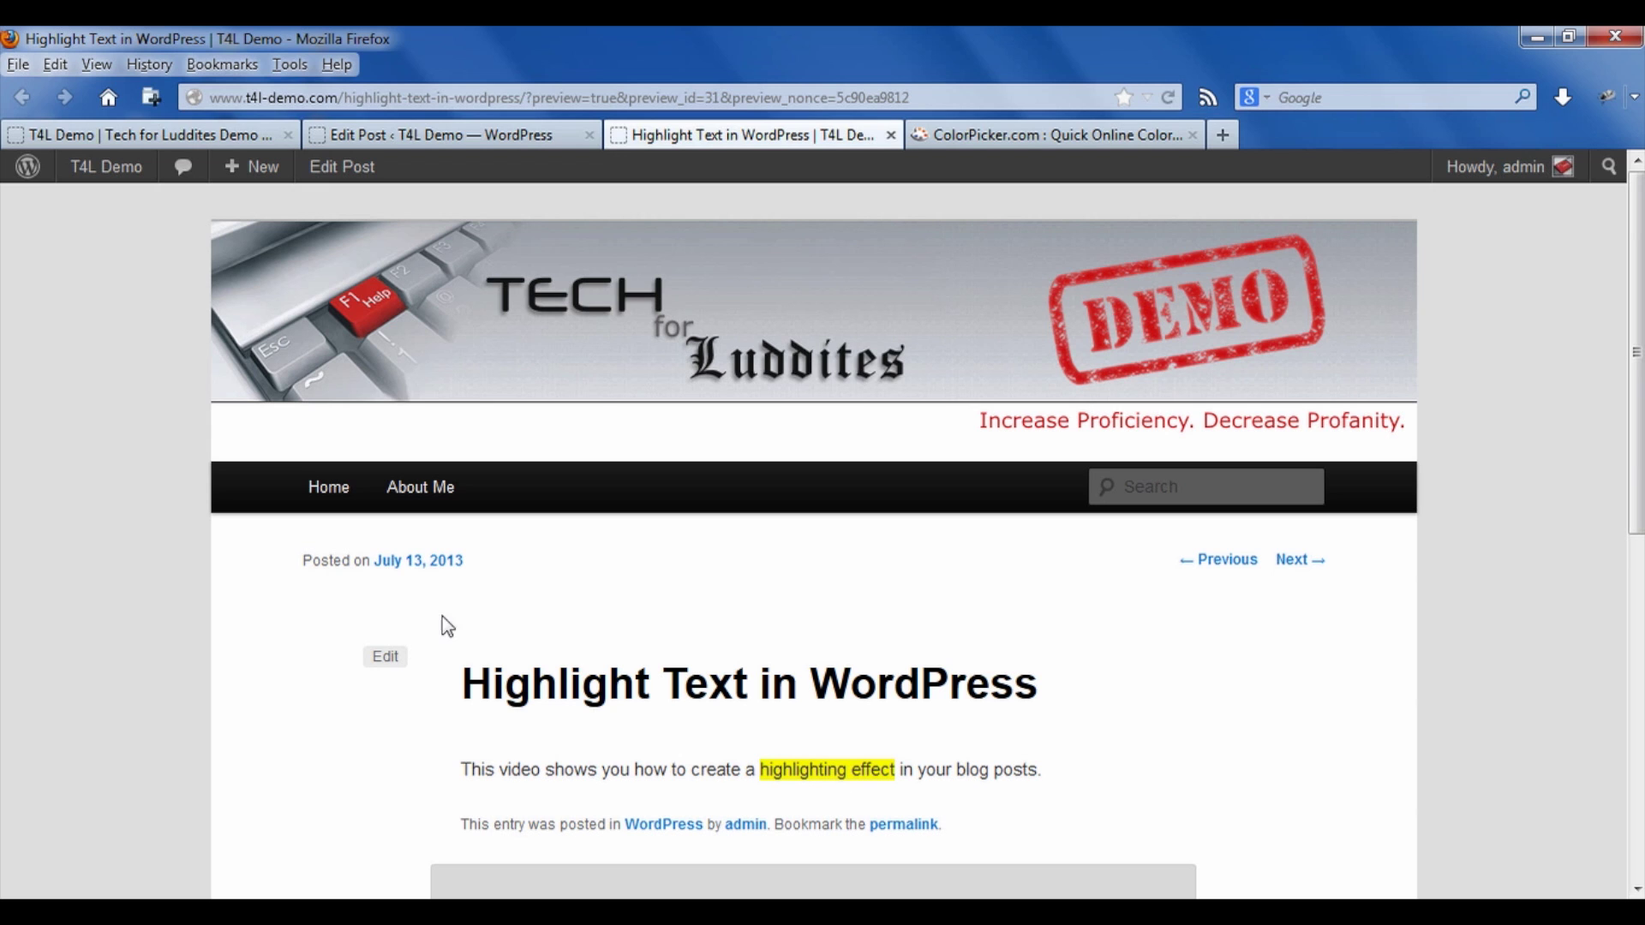
Return from the preview to the Edit Post tab.
left_click(435, 137)
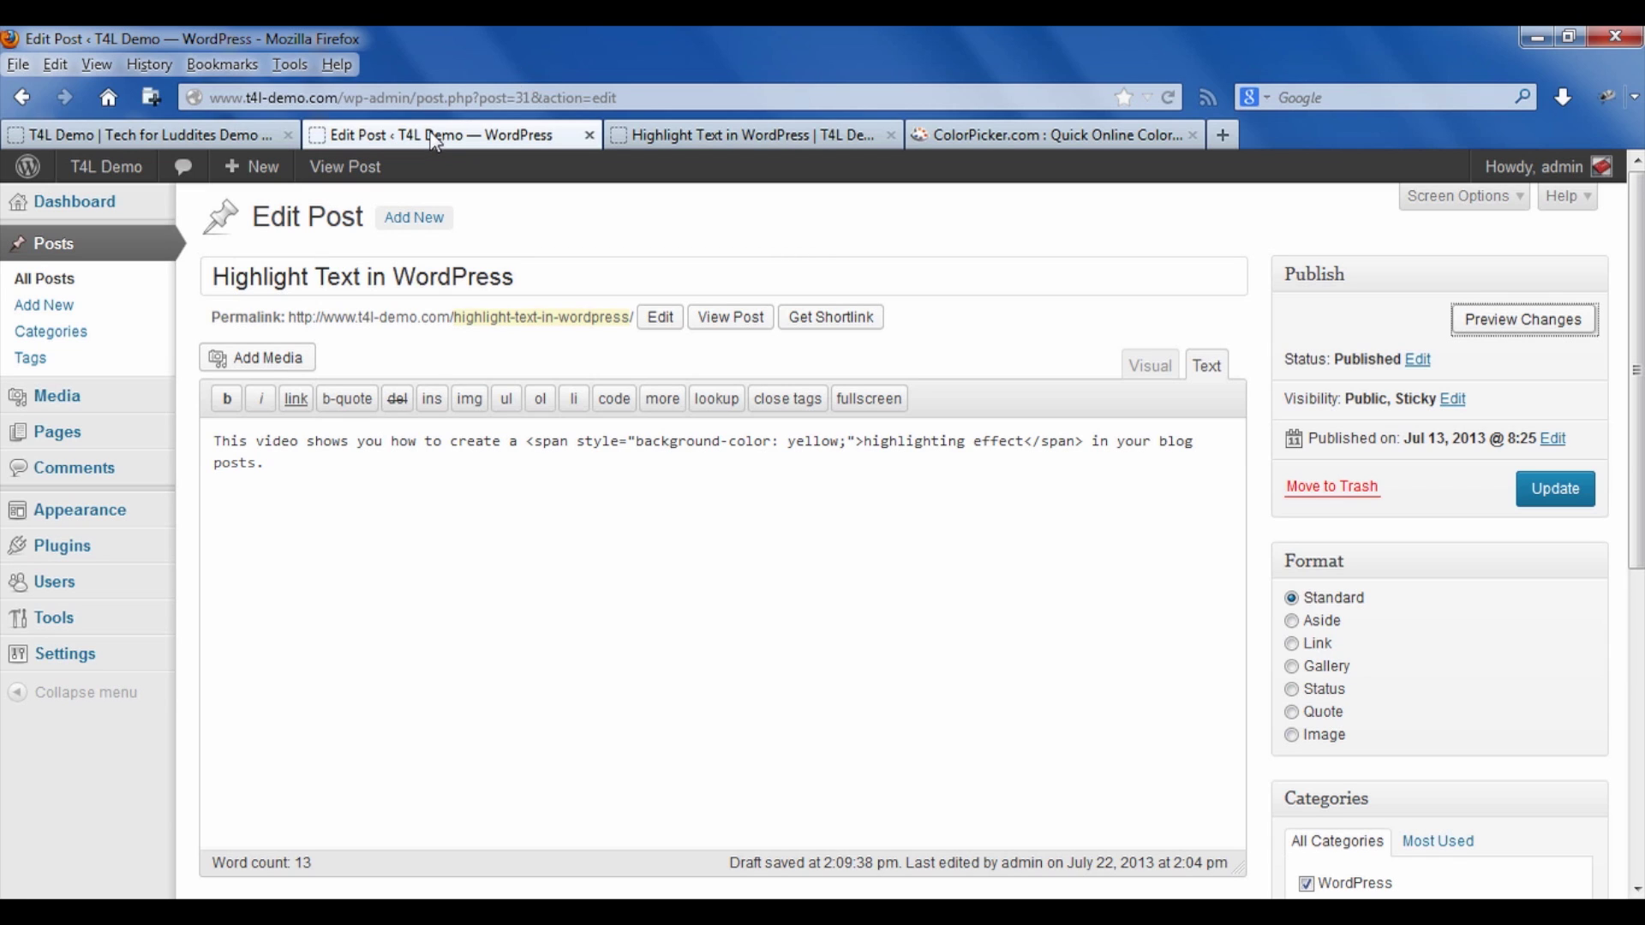
On ColorPicker.com, change the colour from yellow to a soft magenta-pink.
left_click(1062, 143)
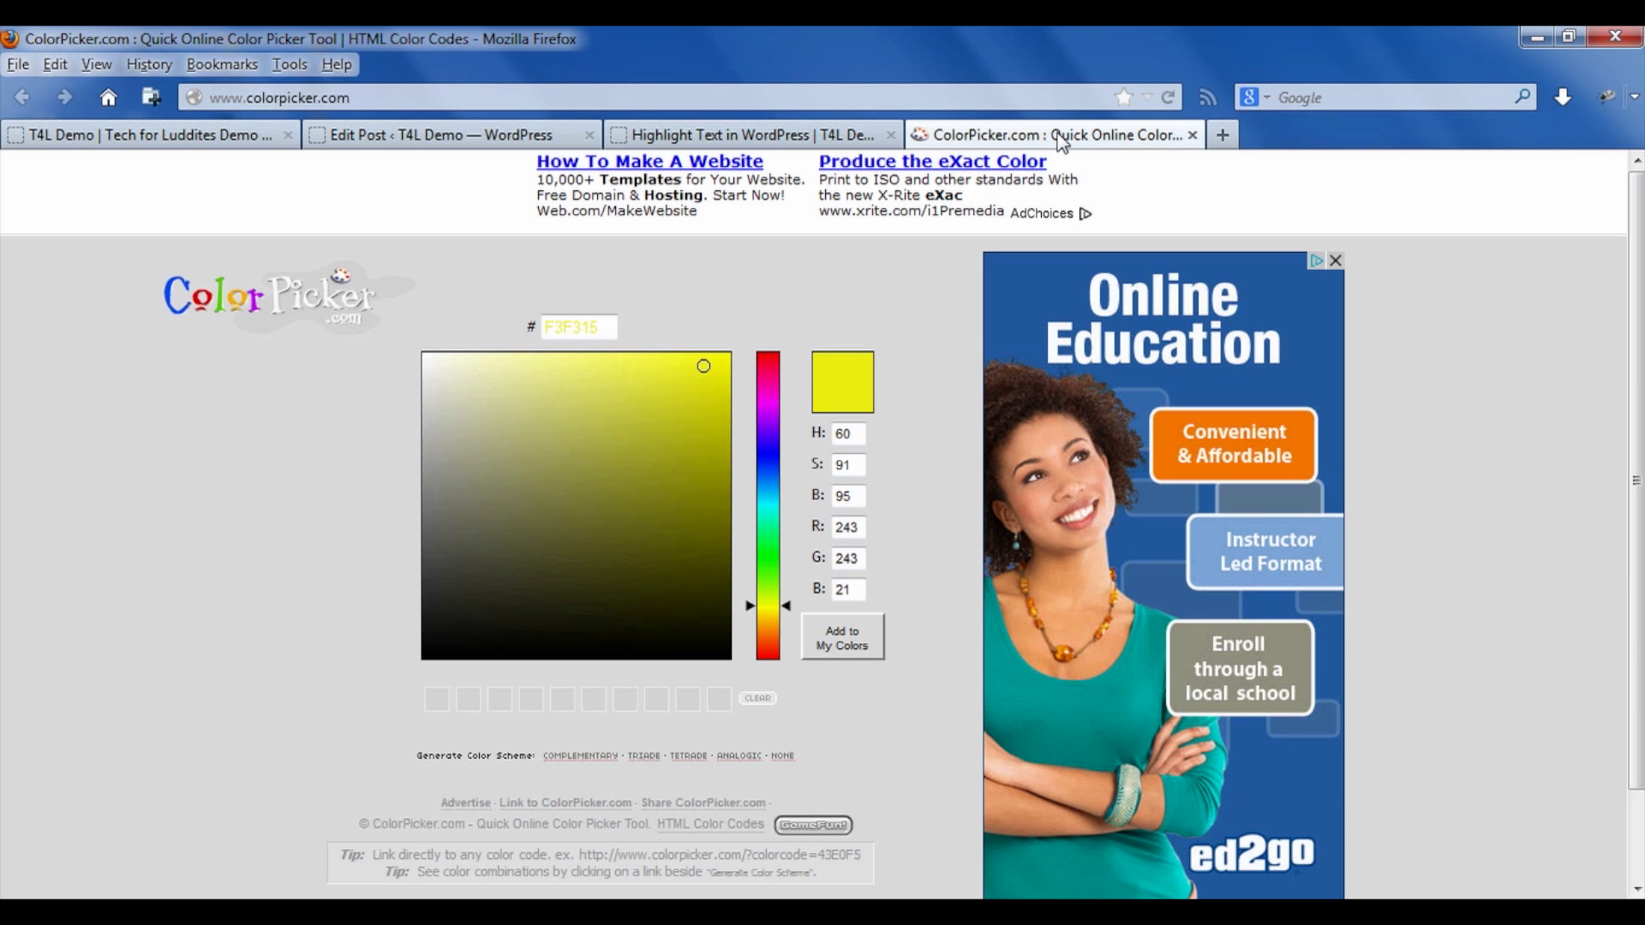
left_click(625, 337)
left_click(773, 398)
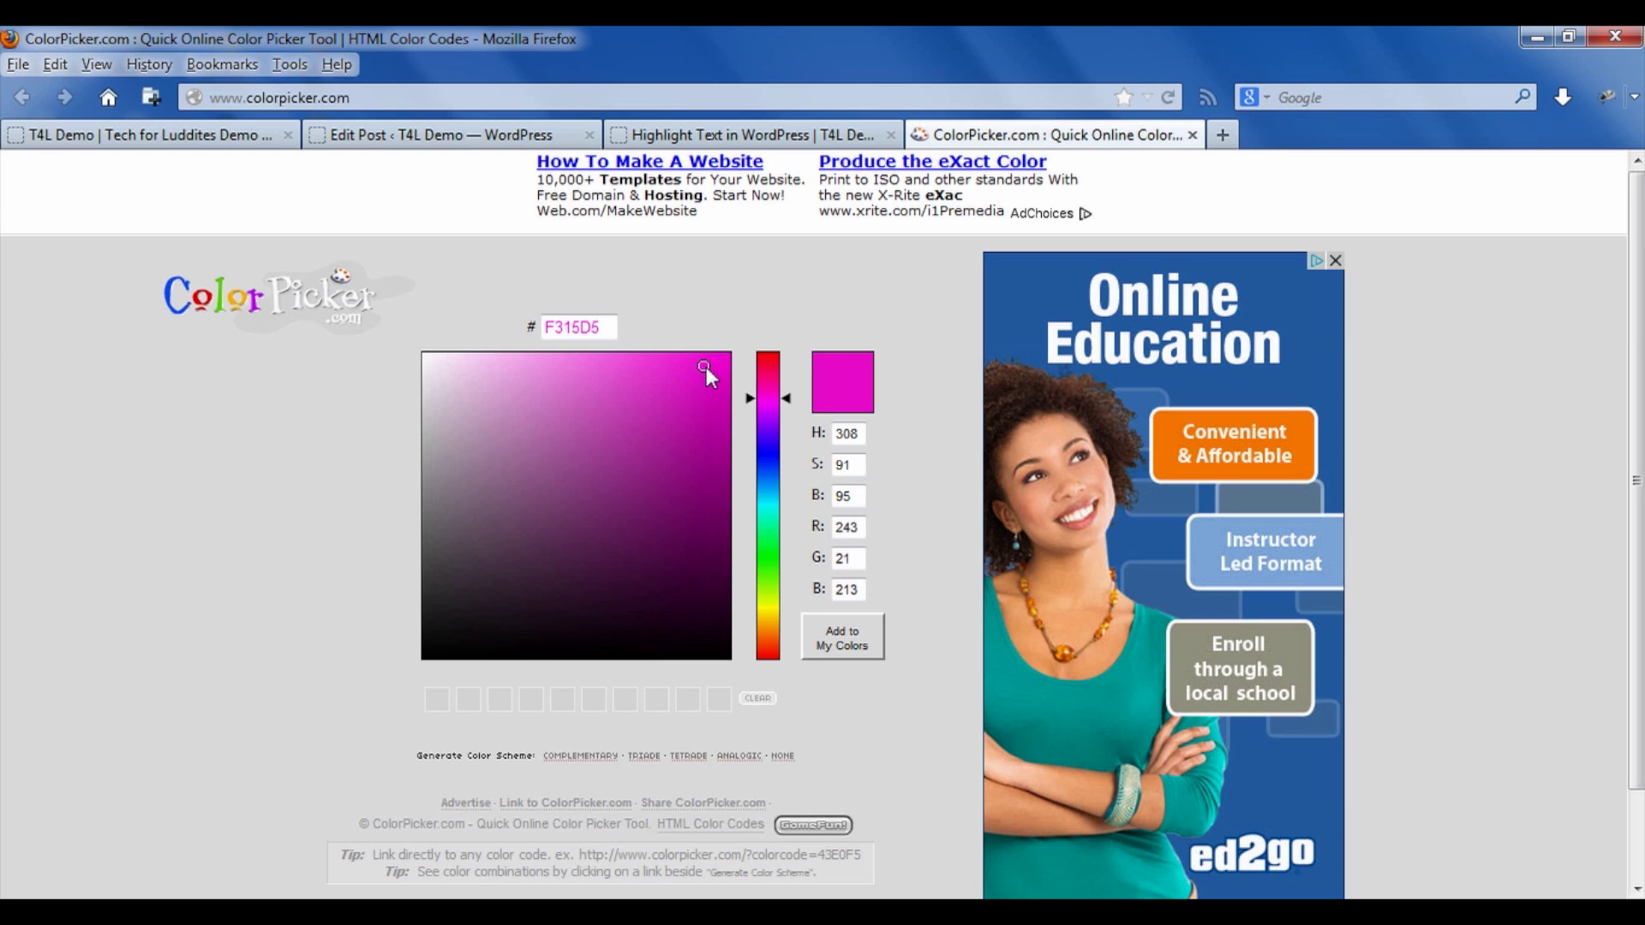
left_click_drag(706, 367, 609, 367)
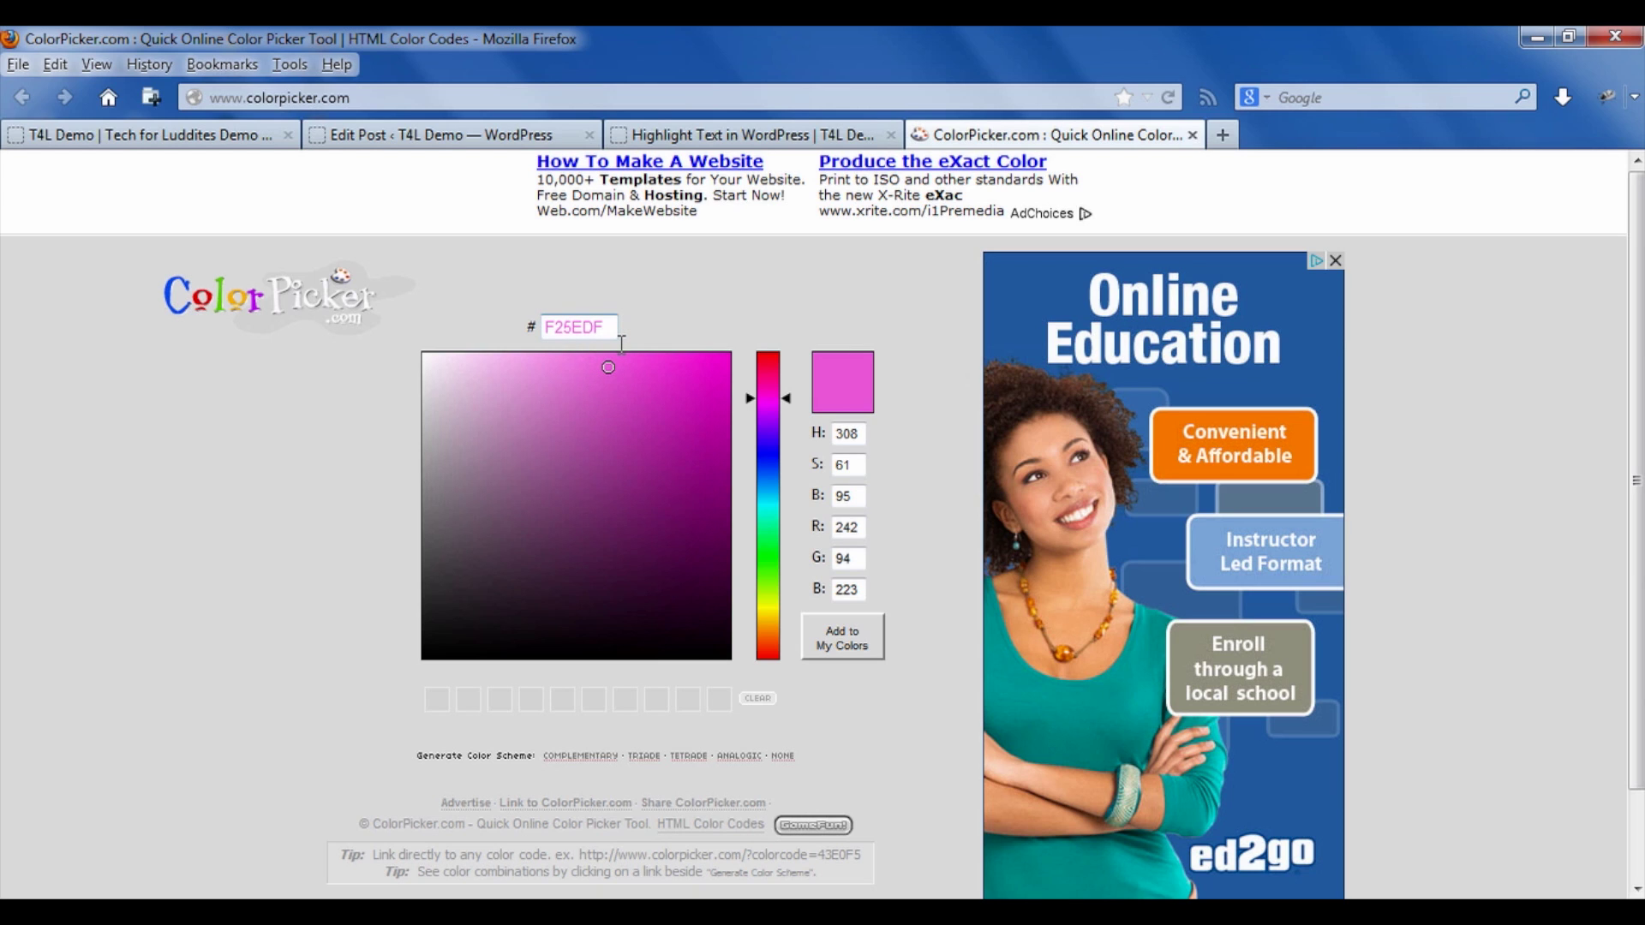
Select the hex code F25EDF for copying and go back to the post editor.
left_click(615, 334)
left_click(455, 298)
left_click(613, 329)
key("ctrl+c")
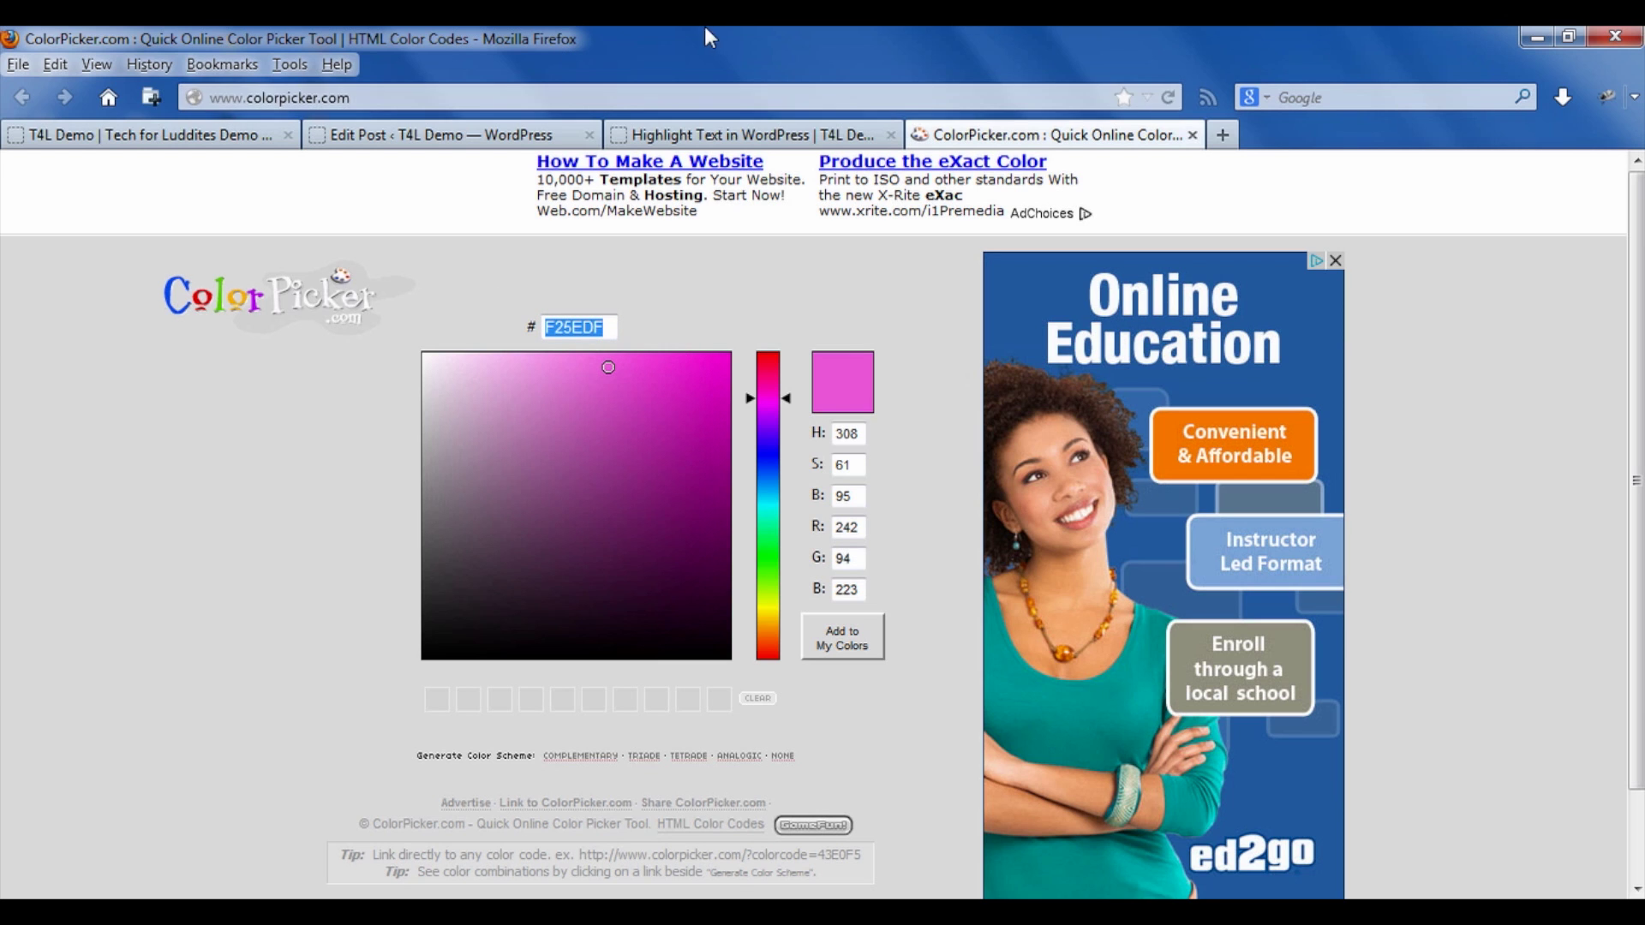
left_click(546, 140)
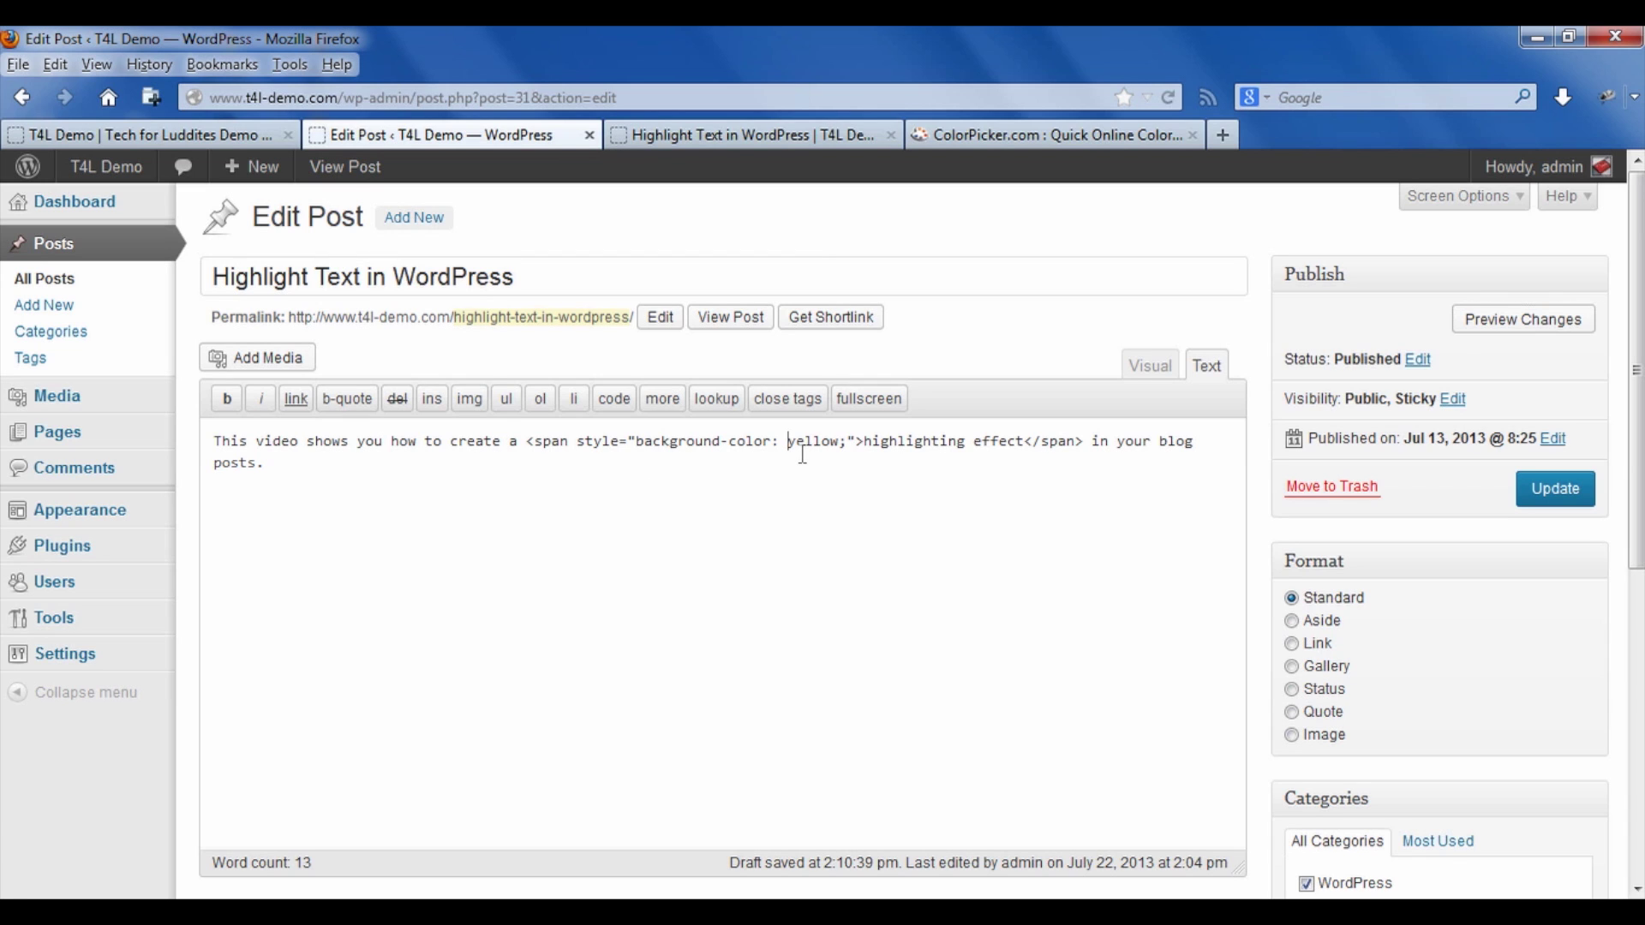
Replace 'yellow' in the span style with the pasted colour code #F25EDF.
left_click_drag(788, 445, 851, 452)
key("ctrl+v")
type("#")
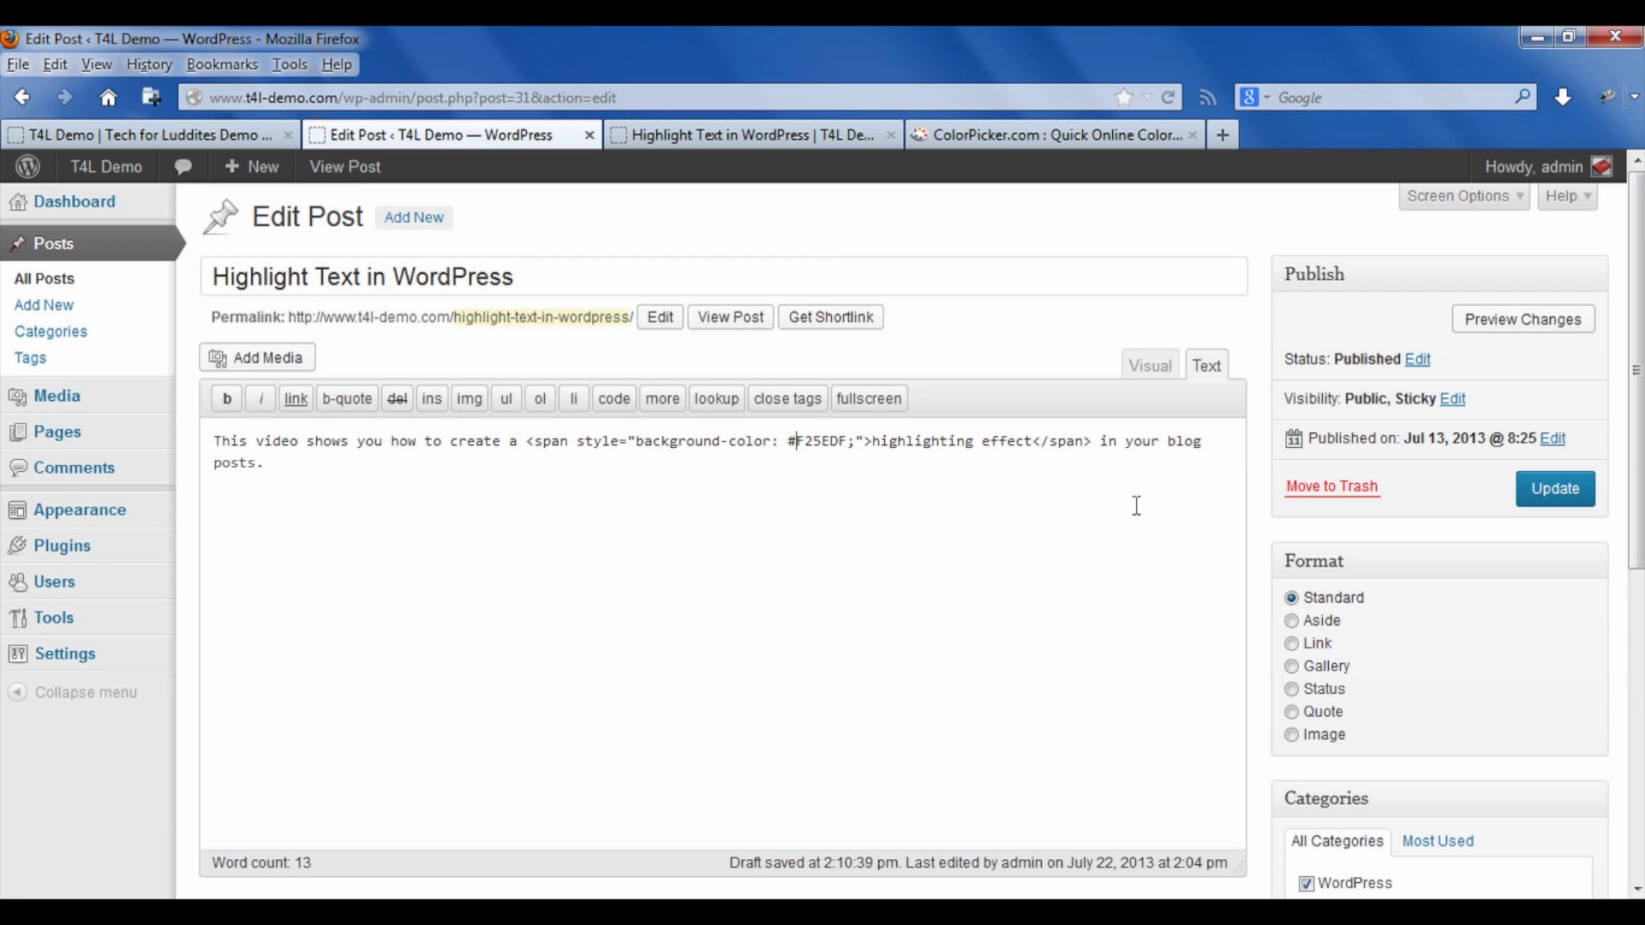
Preview the changes and view the refreshed post in the preview tab.
left_click(1499, 334)
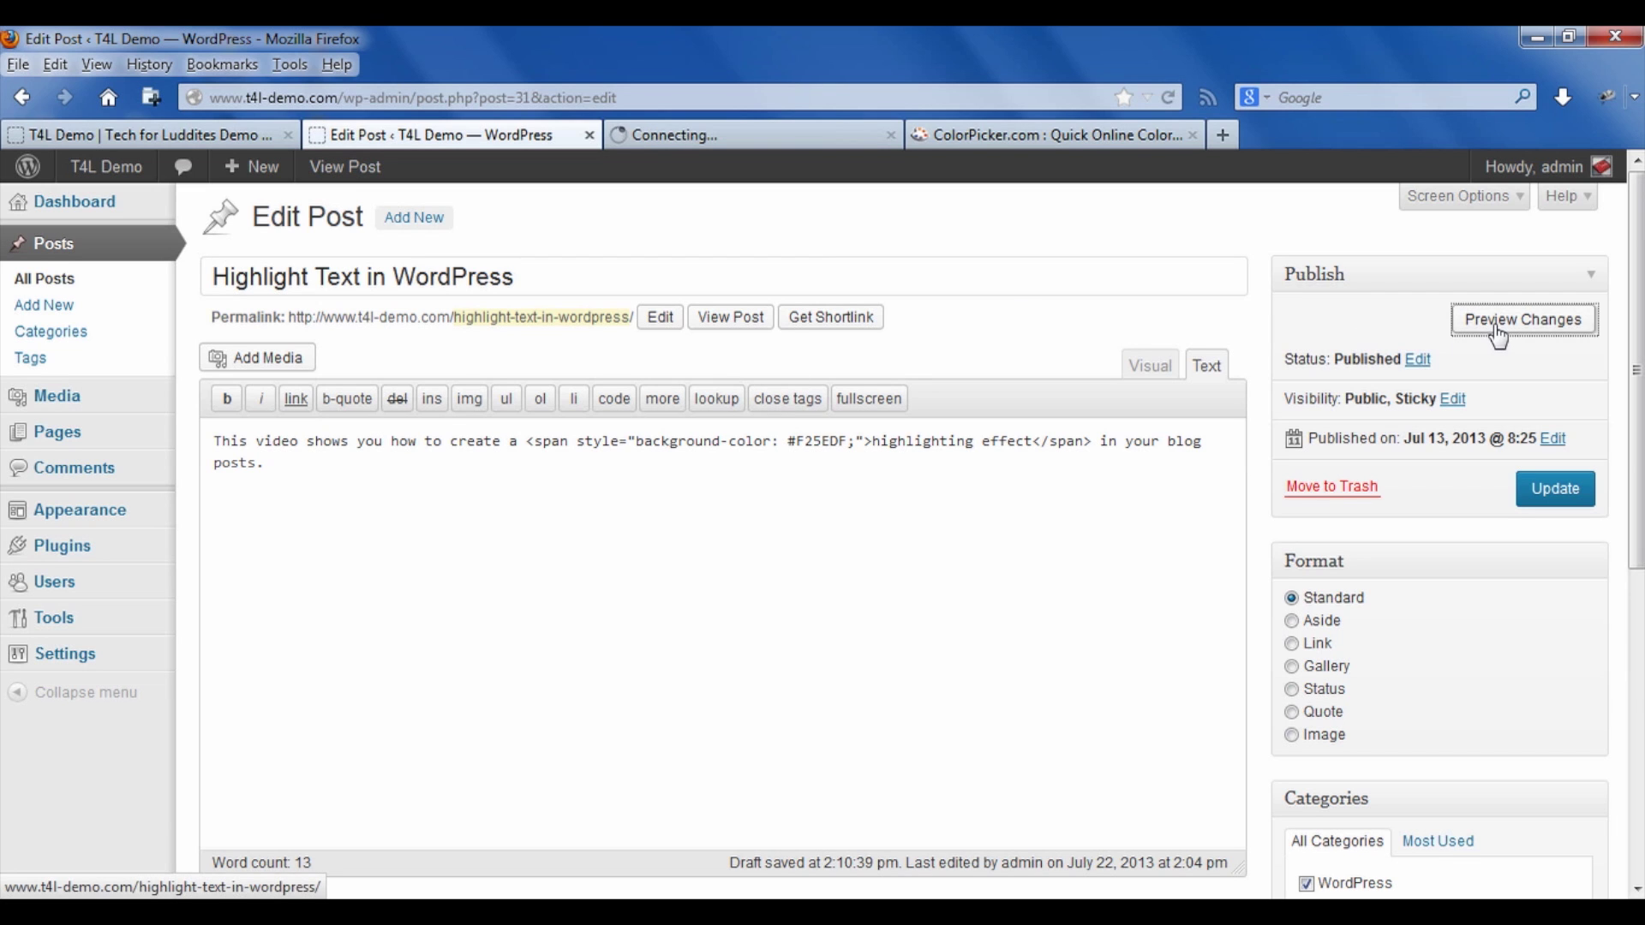
left_click(737, 140)
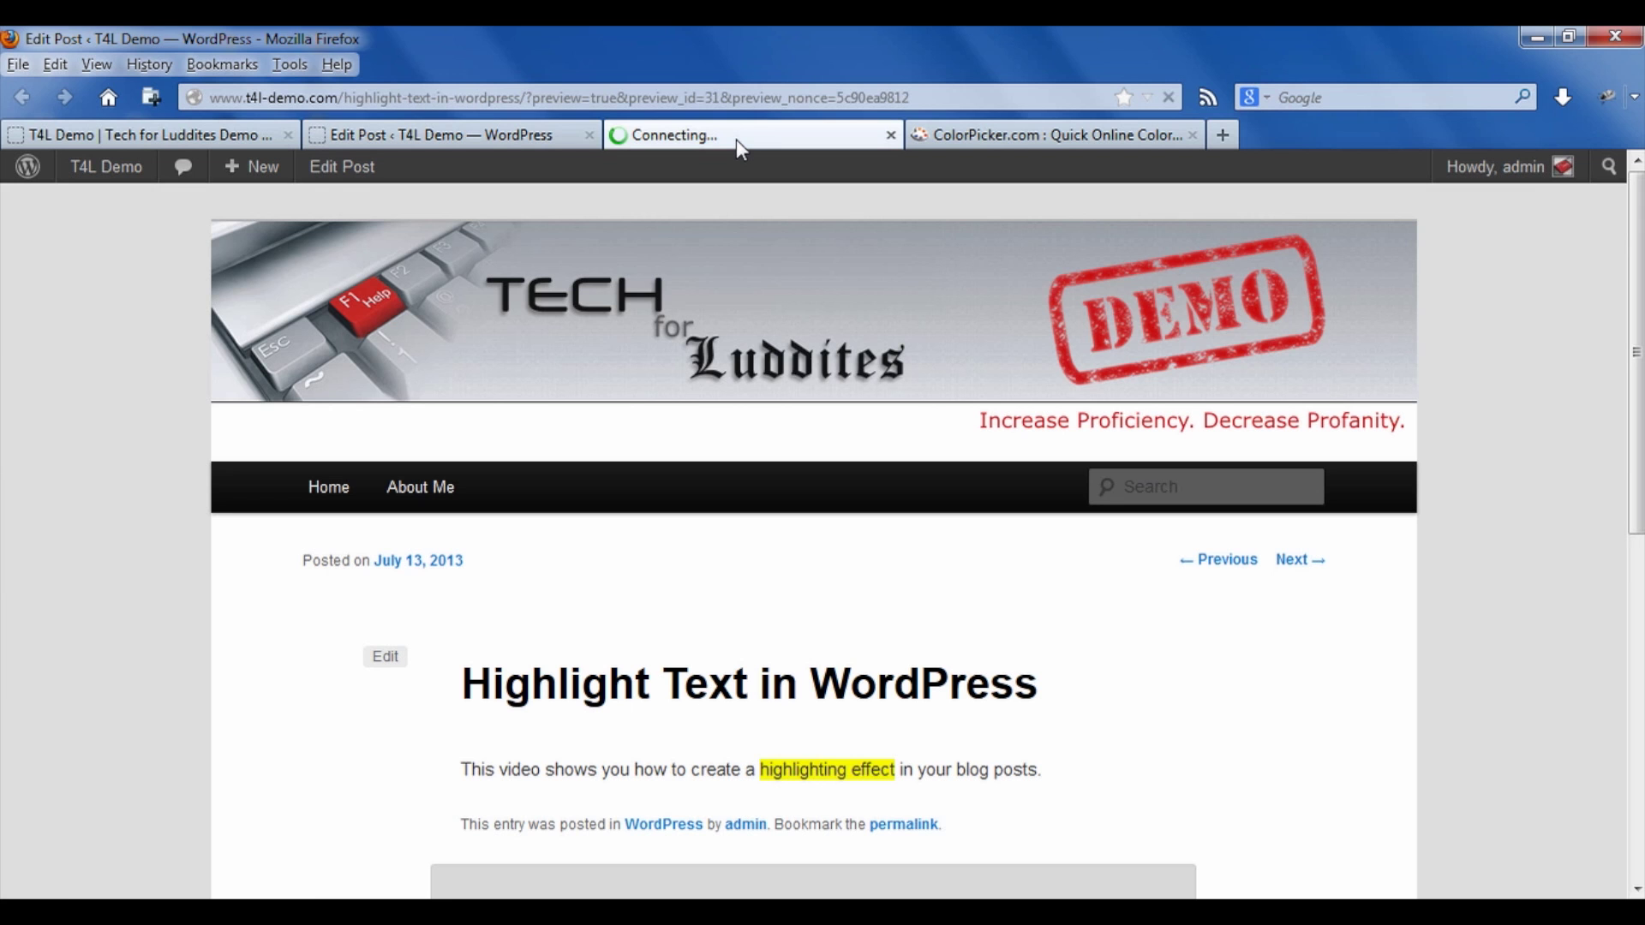